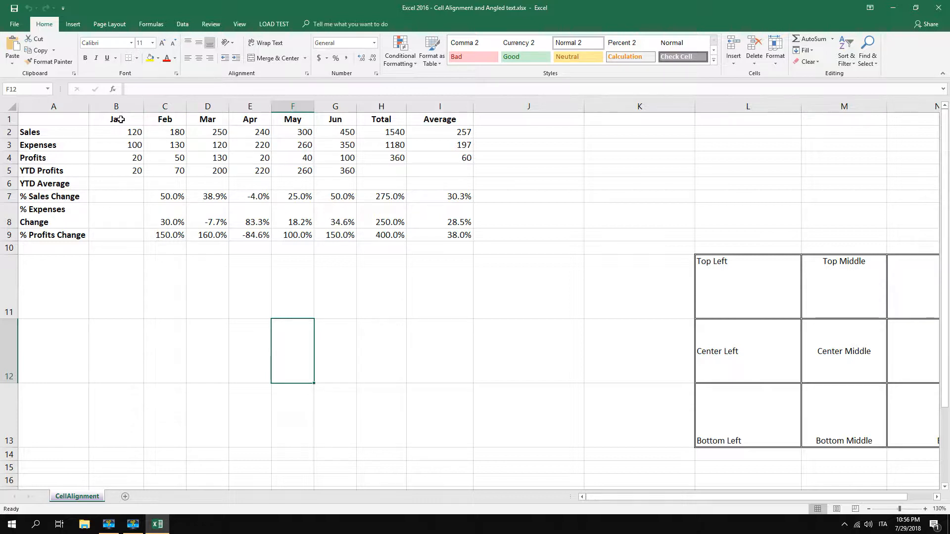
Right-align the month, Total and Average headings in B1:I1
{"action": "left_click_drag", "start_coordinate": [120, 120], "coordinate": [441, 122]}
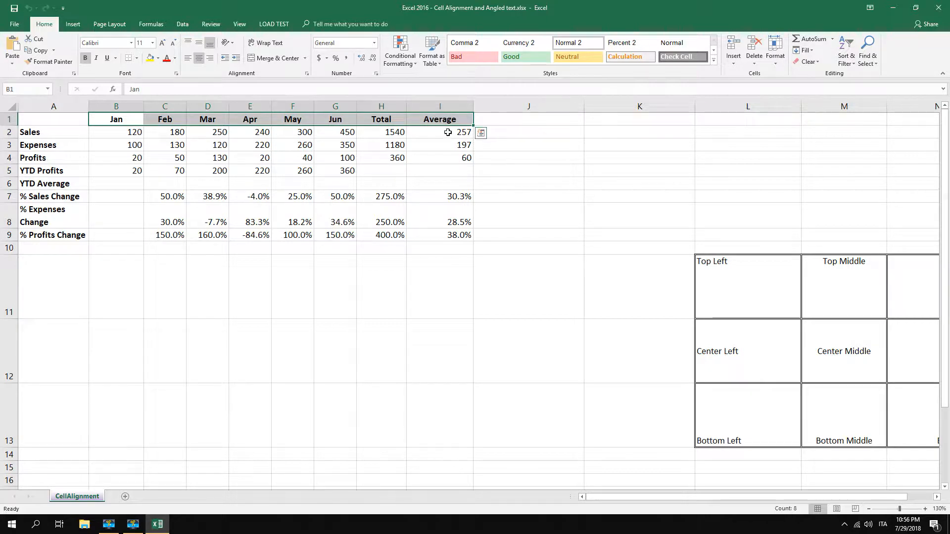
{"action": "left_click", "coordinate": [113, 120]}
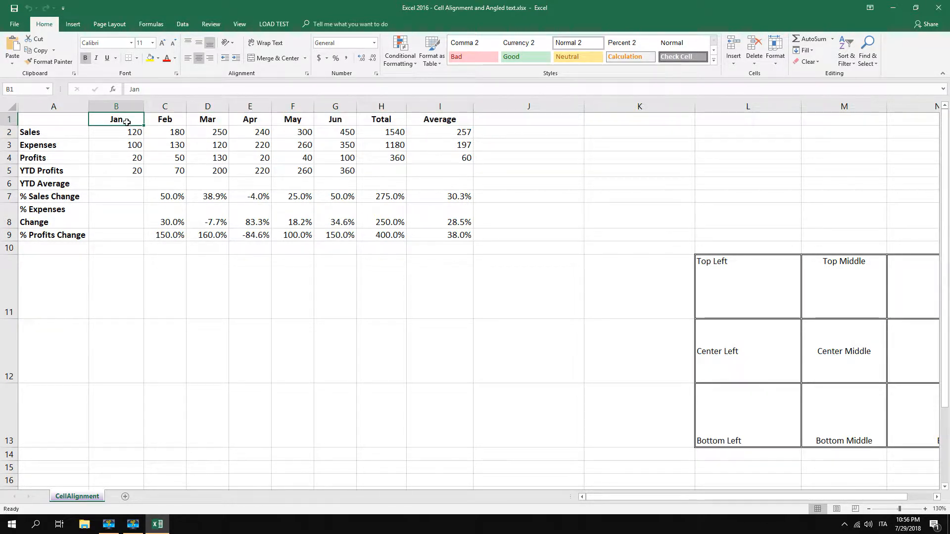
{"action": "left_click_drag", "start_coordinate": [140, 121], "coordinate": [440, 122]}
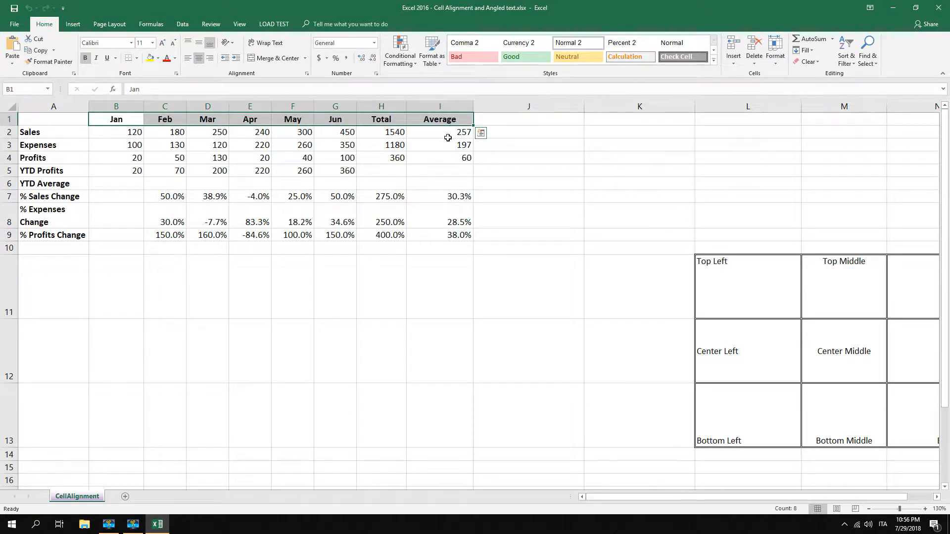
{"action": "left_click", "coordinate": [209, 59]}
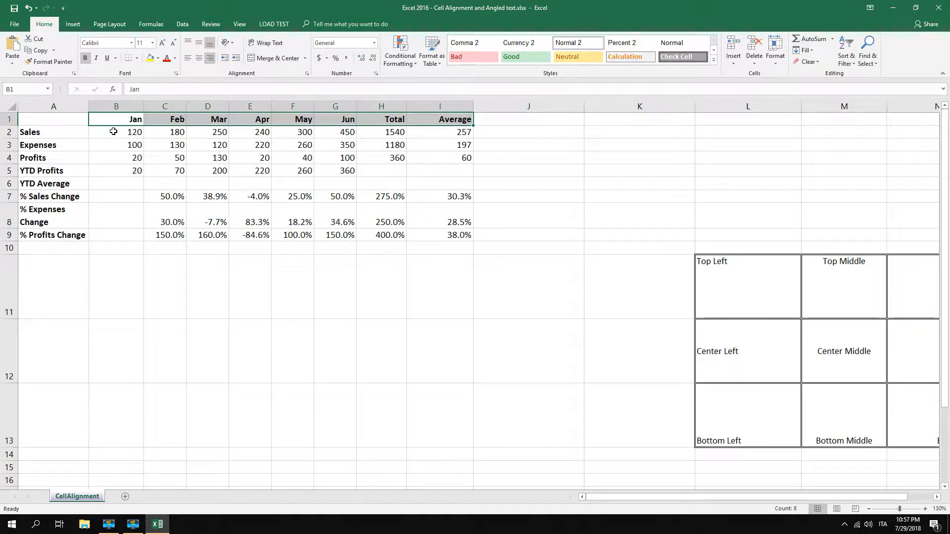
Centre the figures in B2:I5 horizontally, and return them to right alignment
{"action": "left_click_drag", "start_coordinate": [112, 132], "coordinate": [449, 170]}
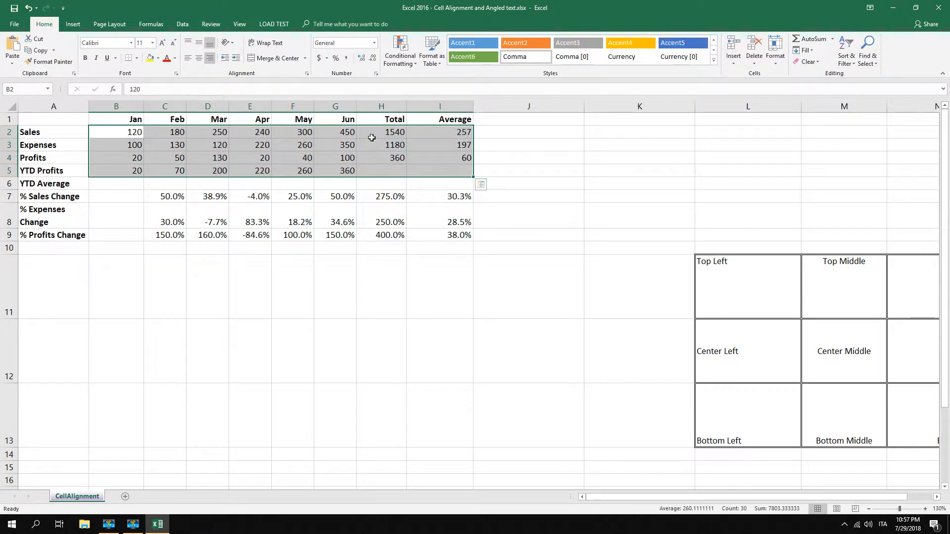
{"action": "left_click", "coordinate": [200, 60]}
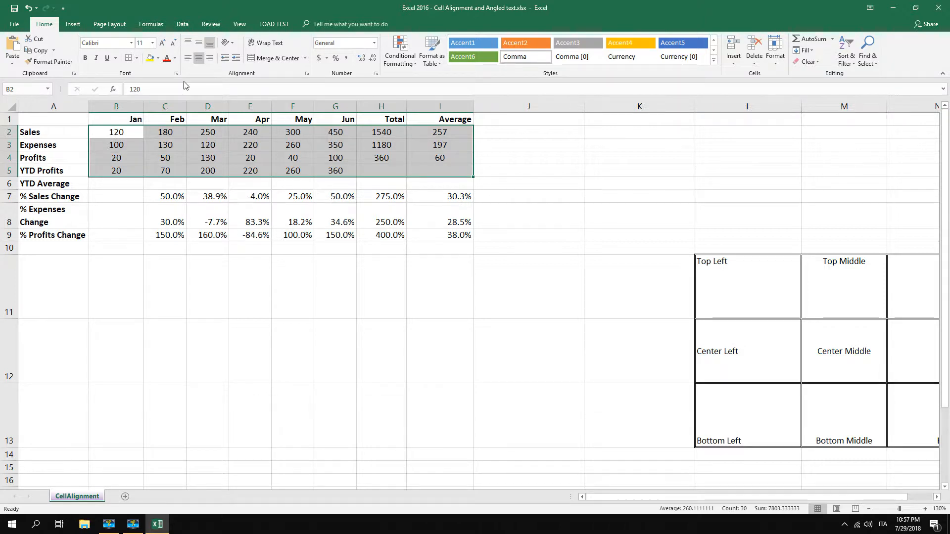
{"action": "left_click", "coordinate": [211, 62]}
{"action": "scroll", "coordinate": [293, 126], "scroll_direction": "down", "scroll_amount": 1}
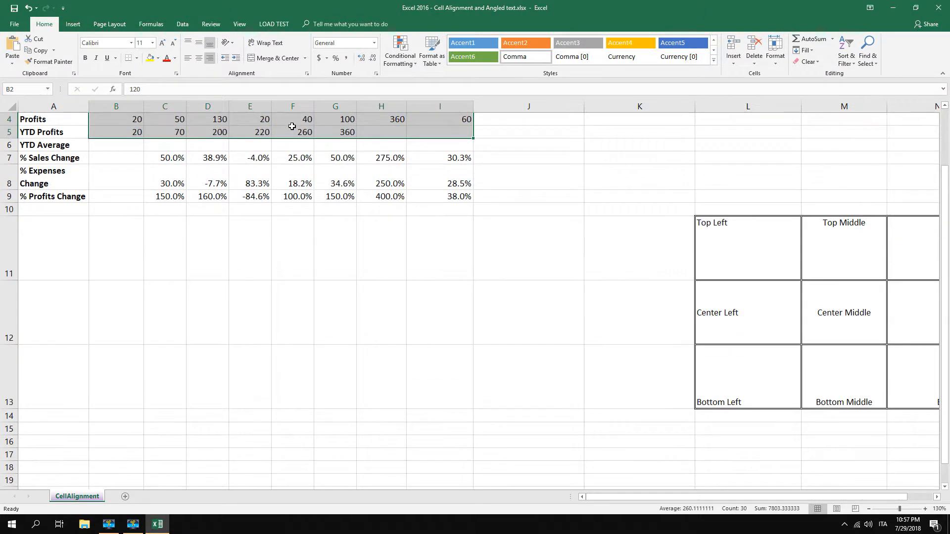
{"action": "scroll", "coordinate": [376, 161], "scroll_direction": "up", "scroll_amount": 1}
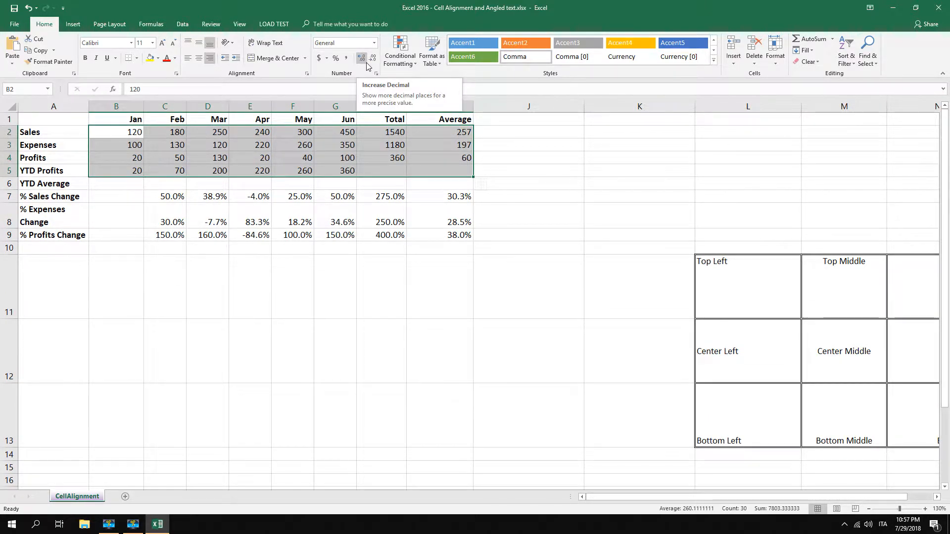
Show the figures in B2:I5 with four decimal places and centre them horizontally
{"action": "left_click", "coordinate": [367, 65]}
{"action": "left_click", "coordinate": [365, 65]}
{"action": "left_click", "coordinate": [365, 65]}
{"action": "left_click", "coordinate": [364, 65]}
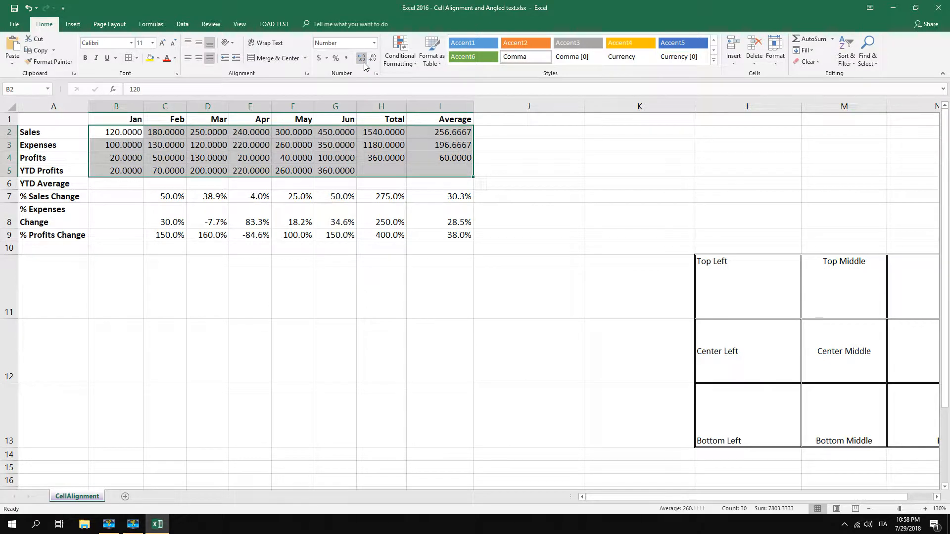
{"action": "left_click", "coordinate": [364, 65]}
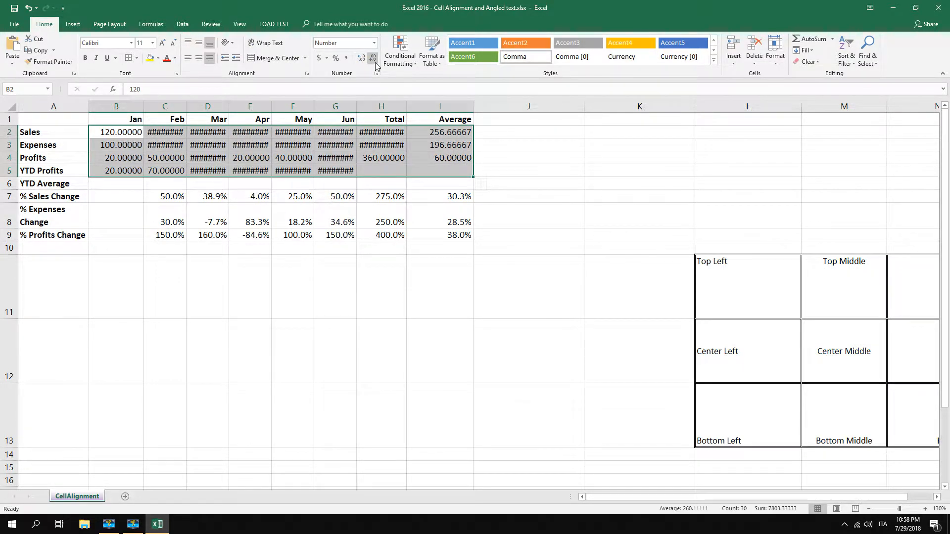
{"action": "left_click", "coordinate": [375, 63]}
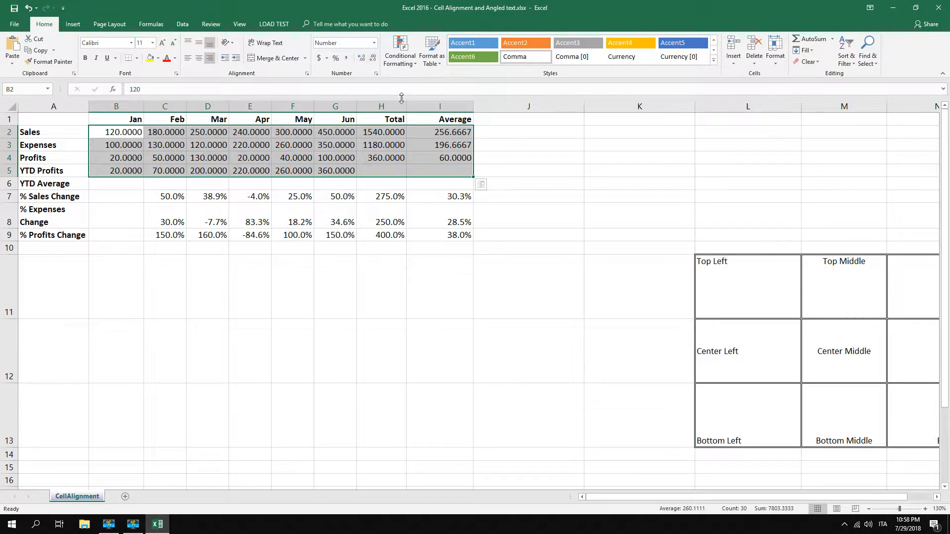
{"action": "left_click", "coordinate": [201, 60]}
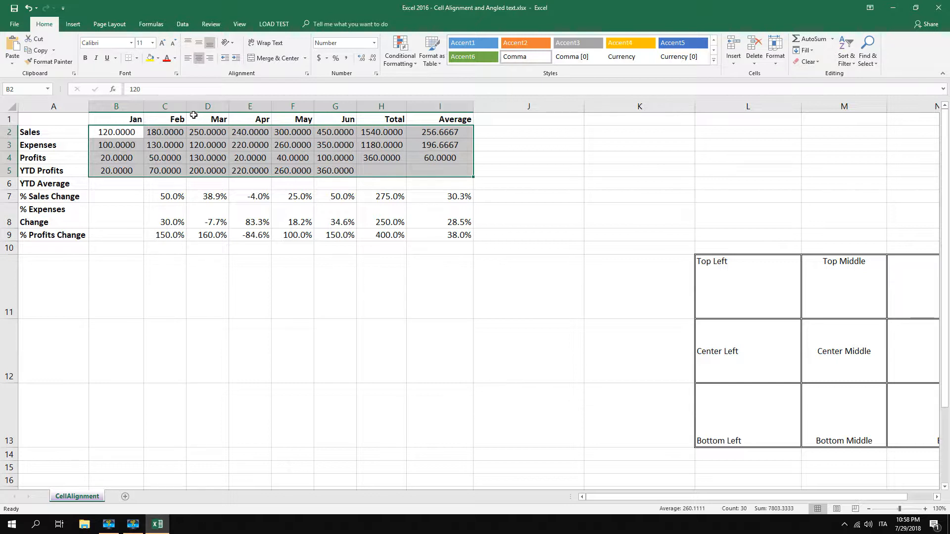
Widen columns B through I to one equal width that leaves spare room around the four-decimal figures
{"action": "left_click", "coordinate": [123, 106]}
{"action": "left_click_drag", "start_coordinate": [123, 105], "coordinate": [428, 105]}
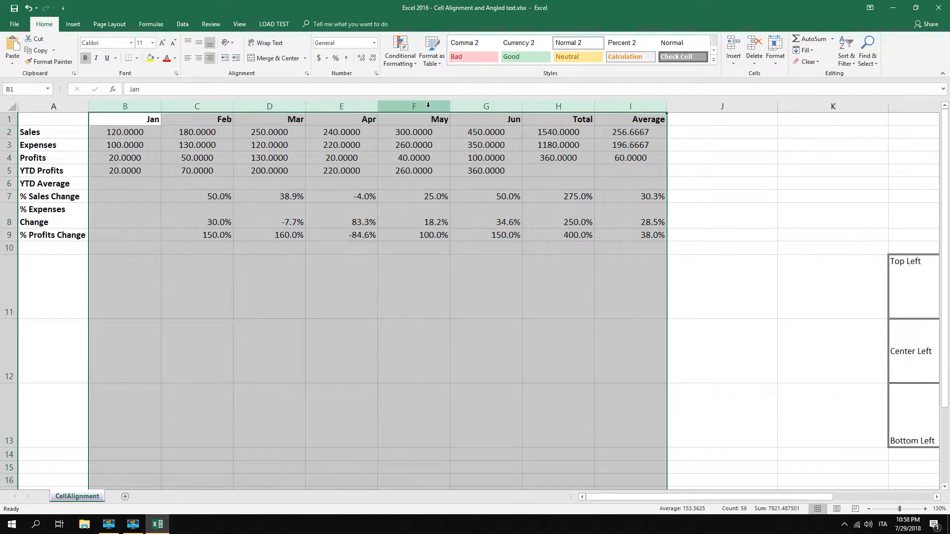
{"action": "left_click", "coordinate": [166, 145]}
{"action": "left_click_drag", "start_coordinate": [121, 134], "coordinate": [633, 178]}
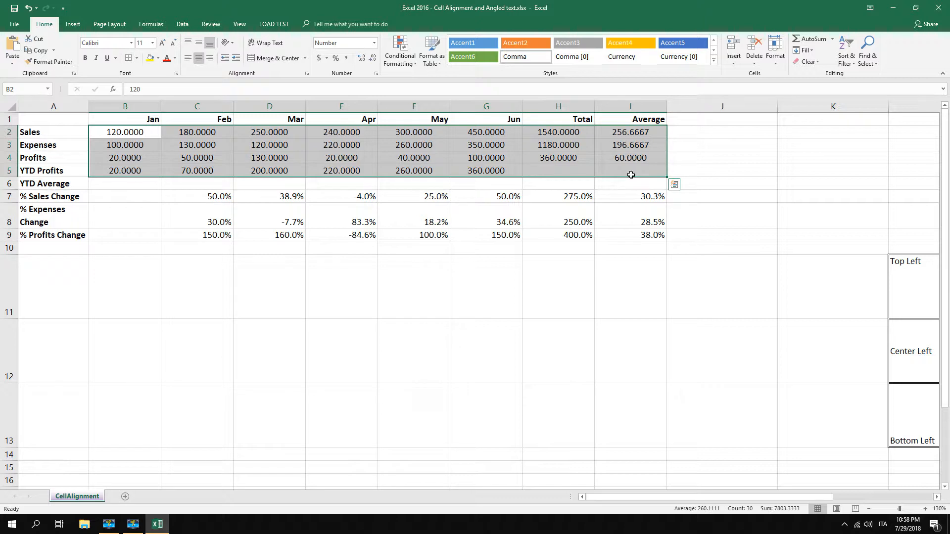
{"action": "left_click", "coordinate": [470, 172]}
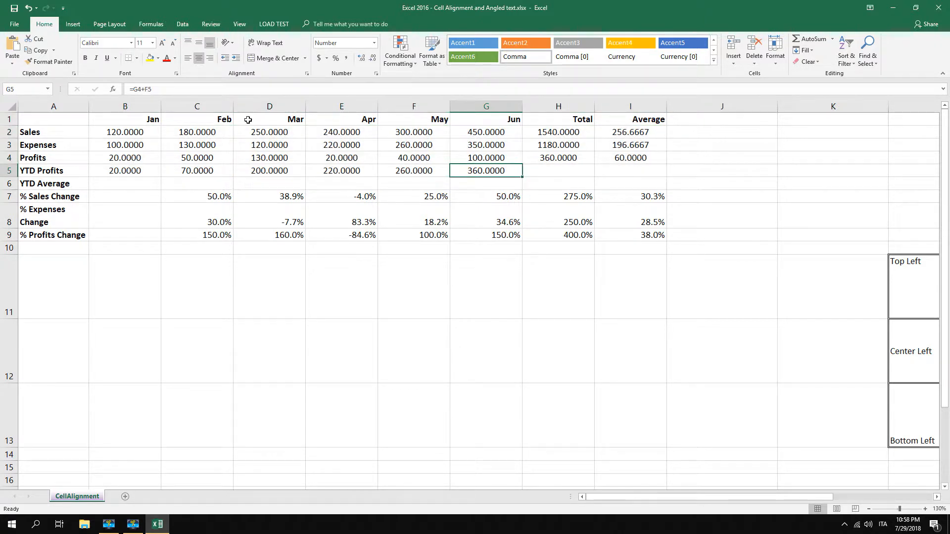
{"action": "left_click_drag", "start_coordinate": [126, 106], "coordinate": [582, 107]}
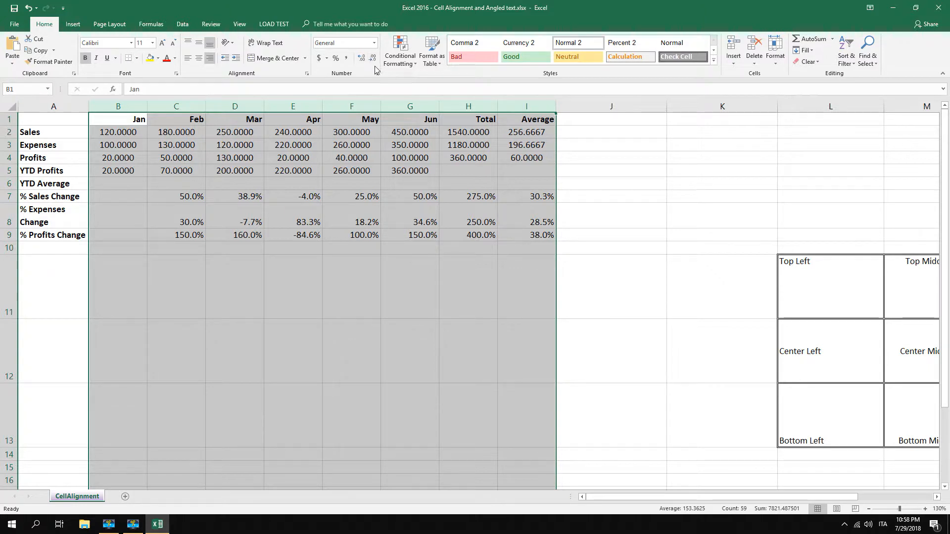
Reduce the figures in B2:I5 to two decimal places
{"action": "left_click_drag", "start_coordinate": [117, 138], "coordinate": [527, 172]}
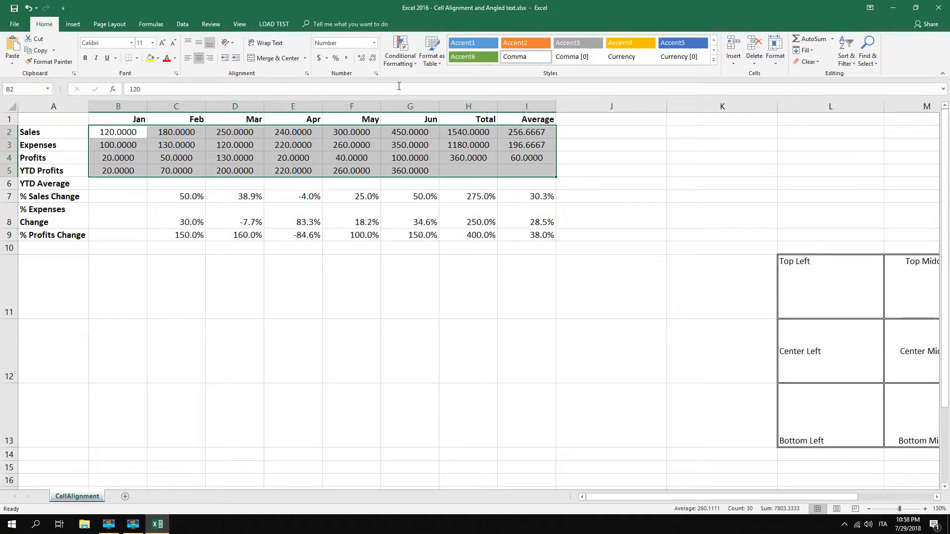
{"action": "left_click", "coordinate": [374, 60]}
{"action": "left_click", "coordinate": [374, 59]}
{"action": "left_click", "coordinate": [410, 157]}
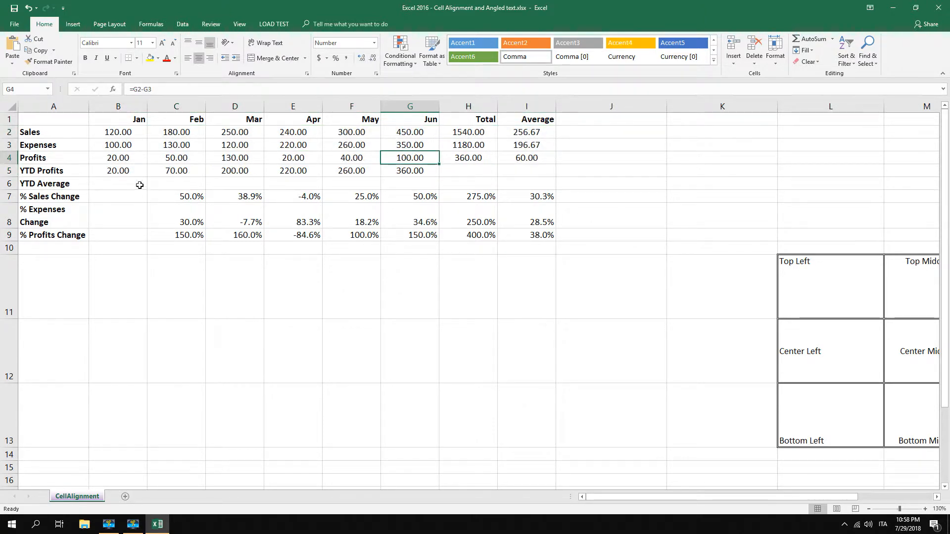
Widen column A until the % Expenses Change label fits on one line, and autofit the height of row 8
{"action": "left_click", "coordinate": [73, 209]}
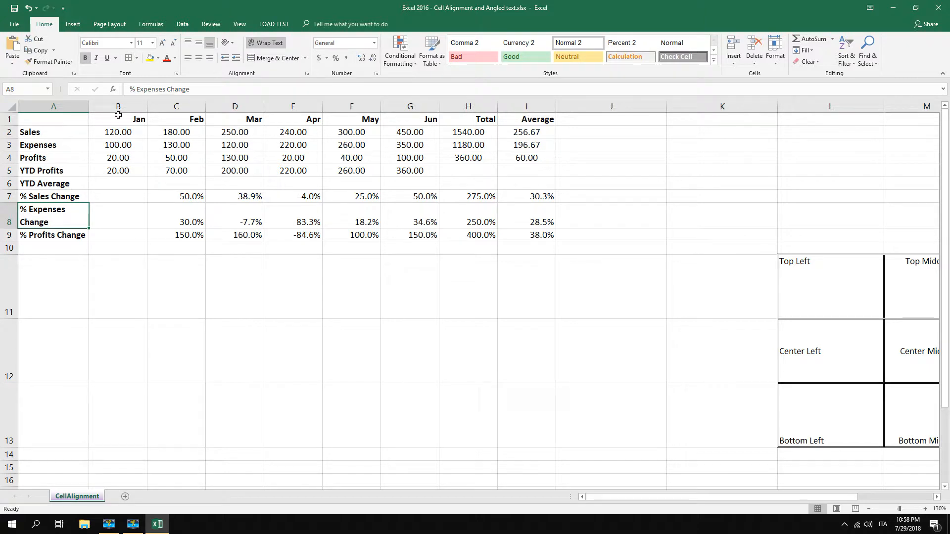
{"action": "left_click_drag", "start_coordinate": [89, 103], "coordinate": [109, 102]}
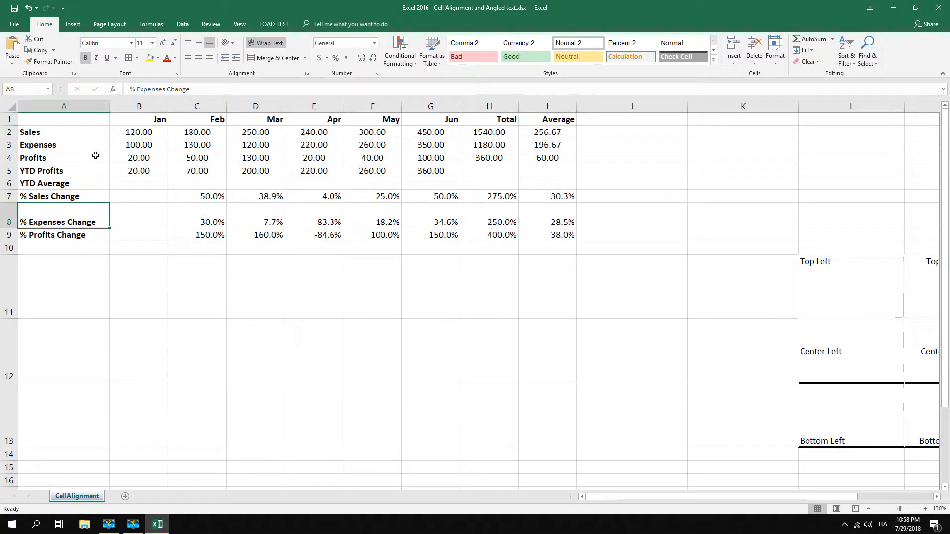
{"action": "double_click", "coordinate": [12, 227]}
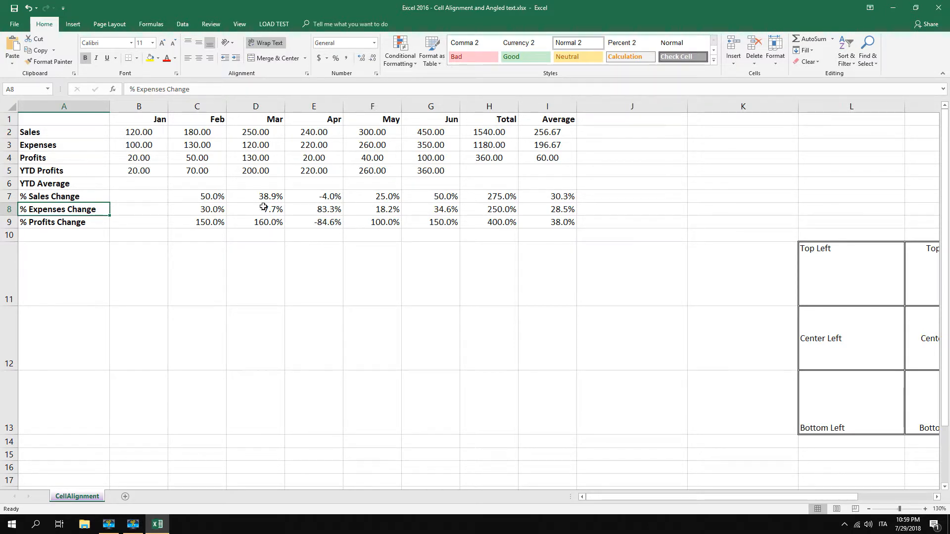
Examine how the text is aligned in the sample grid L11:N13, including the Top Left and Top Middle cells
{"action": "left_click_drag", "start_coordinate": [614, 496], "coordinate": [691, 497]}
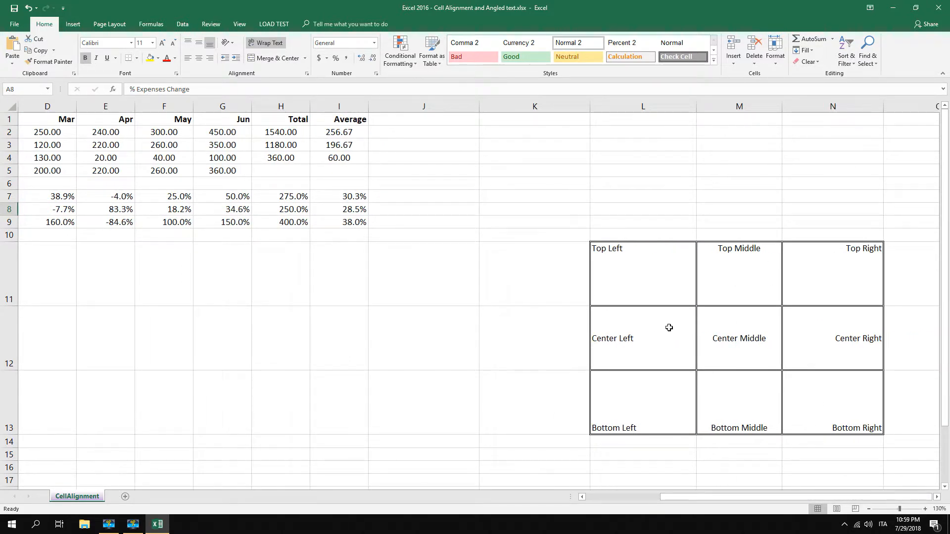
{"action": "left_click_drag", "start_coordinate": [630, 277], "coordinate": [844, 403]}
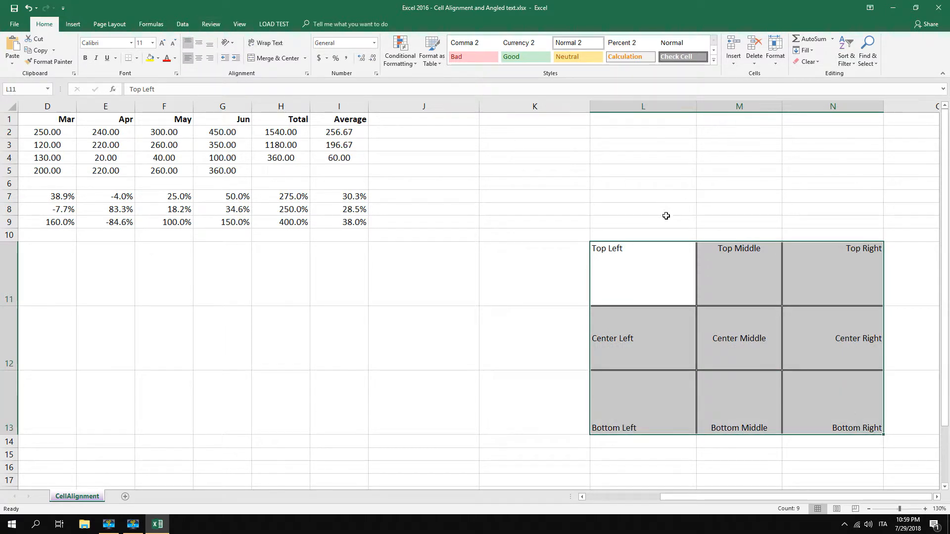
{"action": "left_click", "coordinate": [626, 260]}
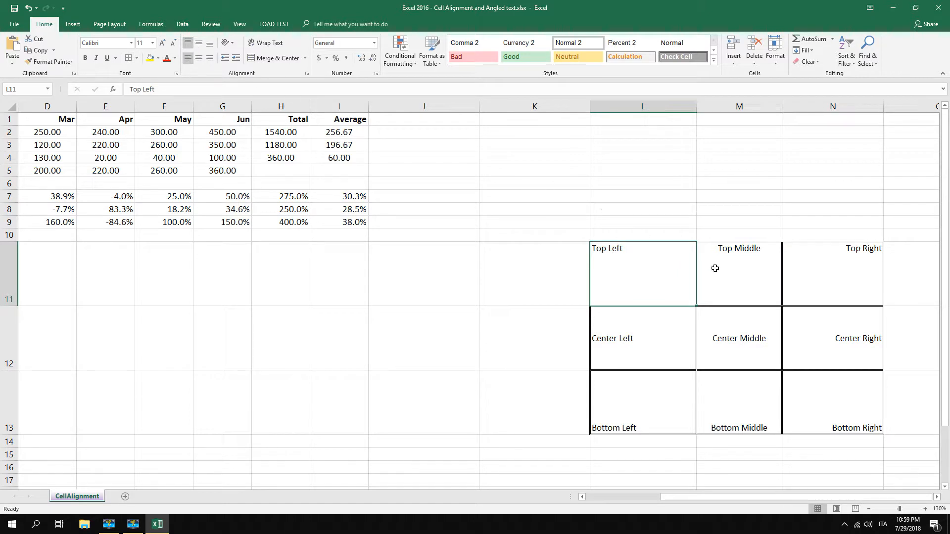
{"action": "left_click", "coordinate": [731, 267]}
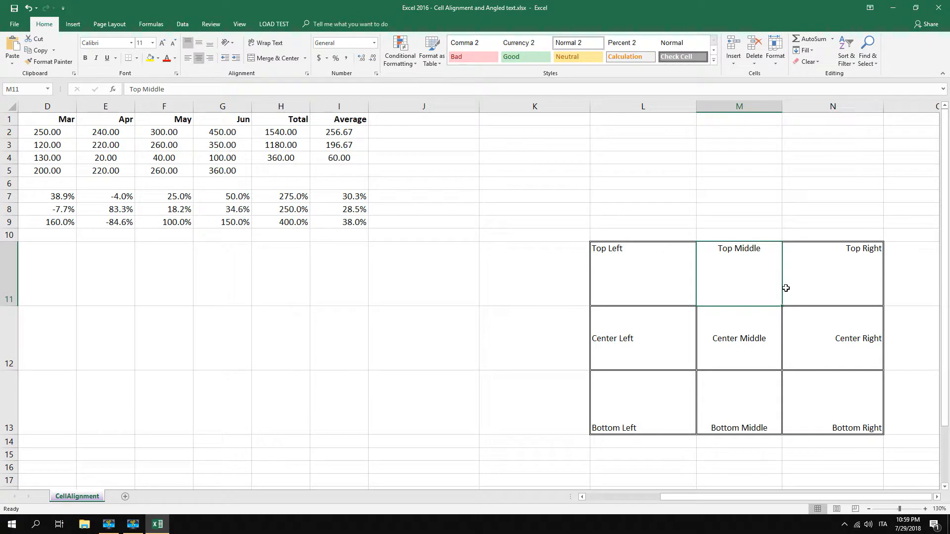
Middle-align the sample cells L11:N11 vertically, and return them to top alignment
{"action": "left_click", "coordinate": [609, 265]}
{"action": "left_click_drag", "start_coordinate": [618, 263], "coordinate": [812, 262]}
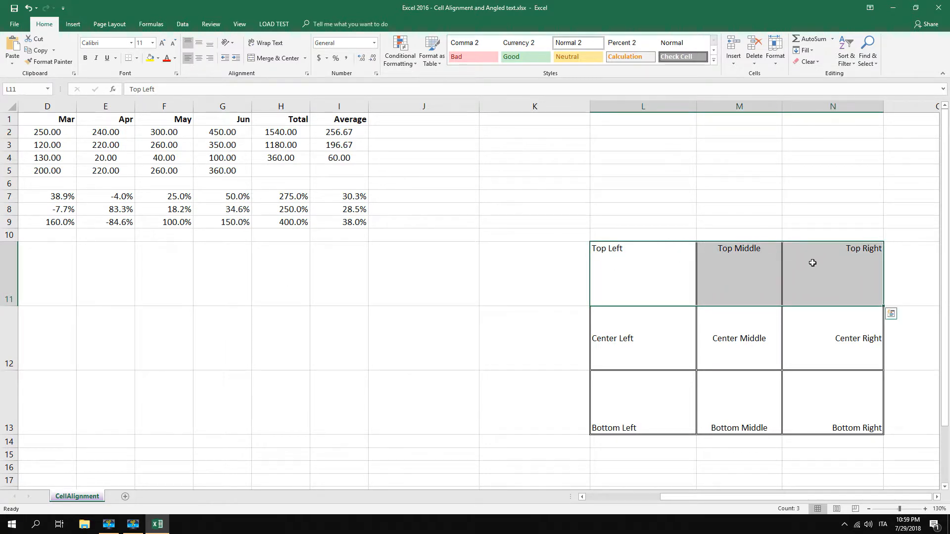
{"action": "left_click", "coordinate": [199, 44]}
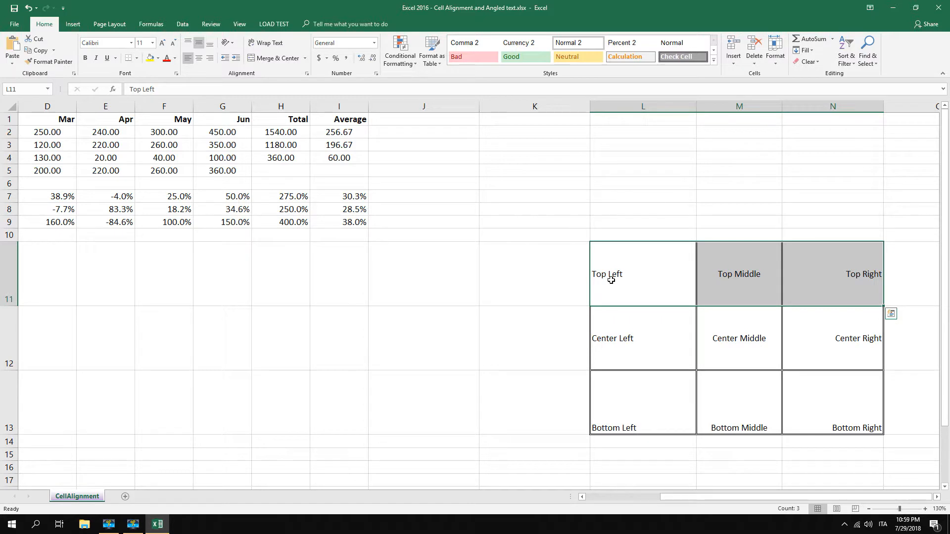
{"action": "left_click", "coordinate": [188, 43]}
Check the vertical alignment settings of the Center Middle and Bottom Middle sample cells, and return to the sales table
{"action": "left_click", "coordinate": [731, 326]}
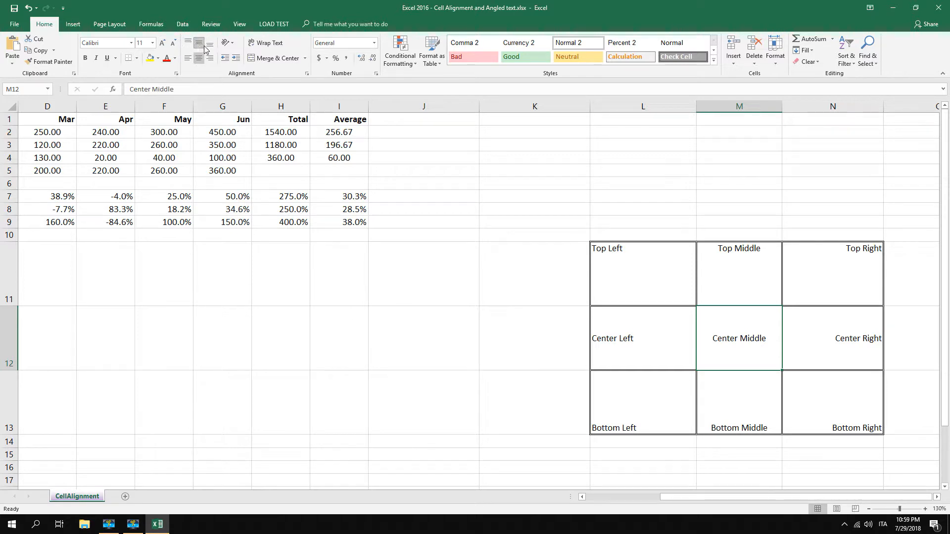
{"action": "left_click", "coordinate": [750, 409]}
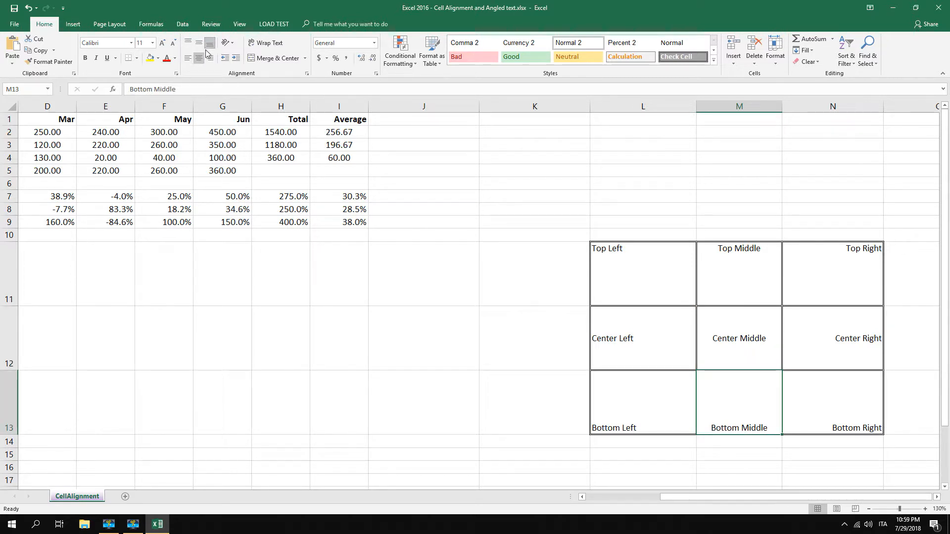
{"action": "left_click_drag", "start_coordinate": [682, 497], "coordinate": [473, 483]}
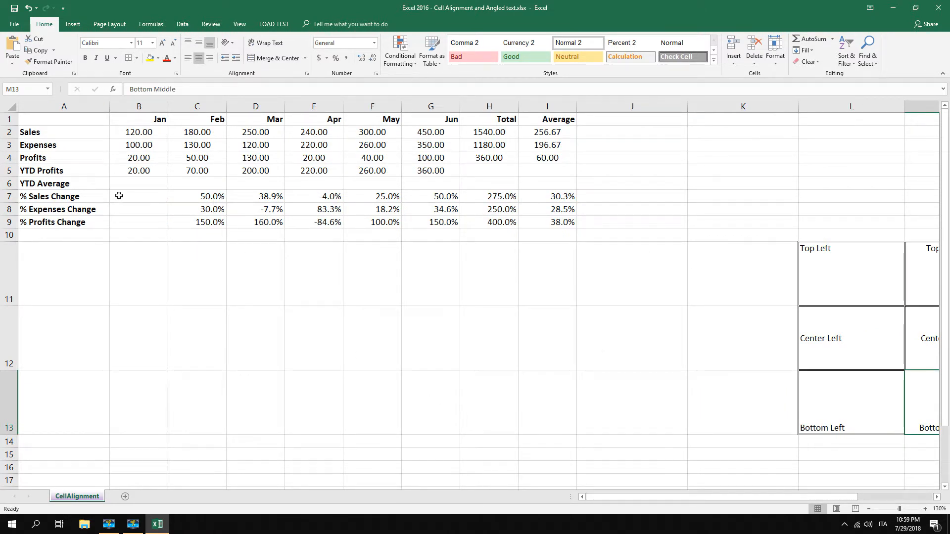
Narrow column A and make row 8 taller so the % Expenses Change label wraps onto two lines
{"action": "left_click_drag", "start_coordinate": [208, 211], "coordinate": [557, 209]}
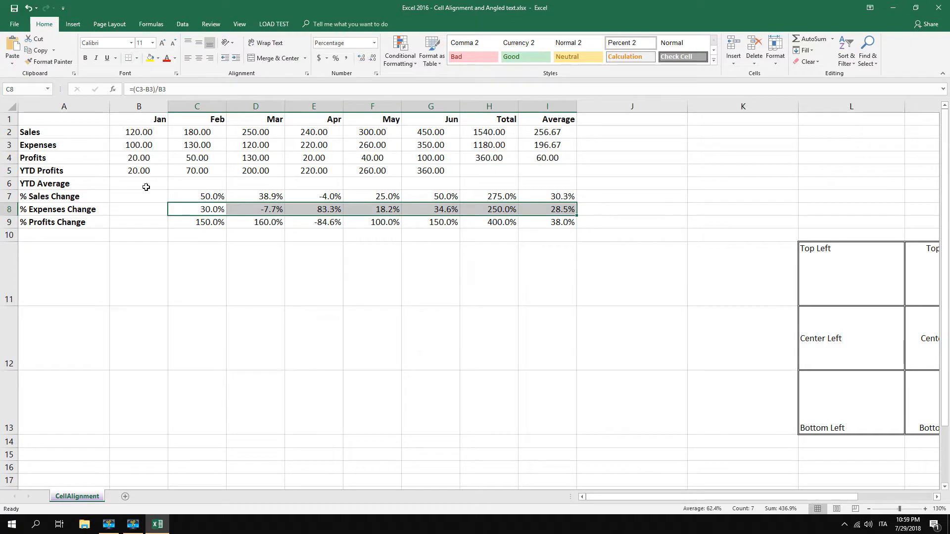
{"action": "left_click_drag", "start_coordinate": [109, 105], "coordinate": [85, 106]}
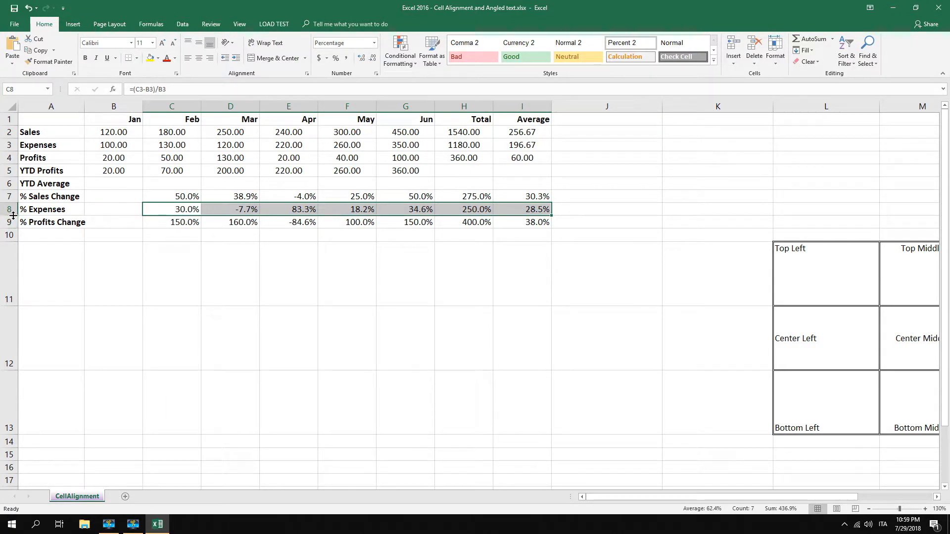
{"action": "left_click_drag", "start_coordinate": [13, 215], "coordinate": [14, 228]}
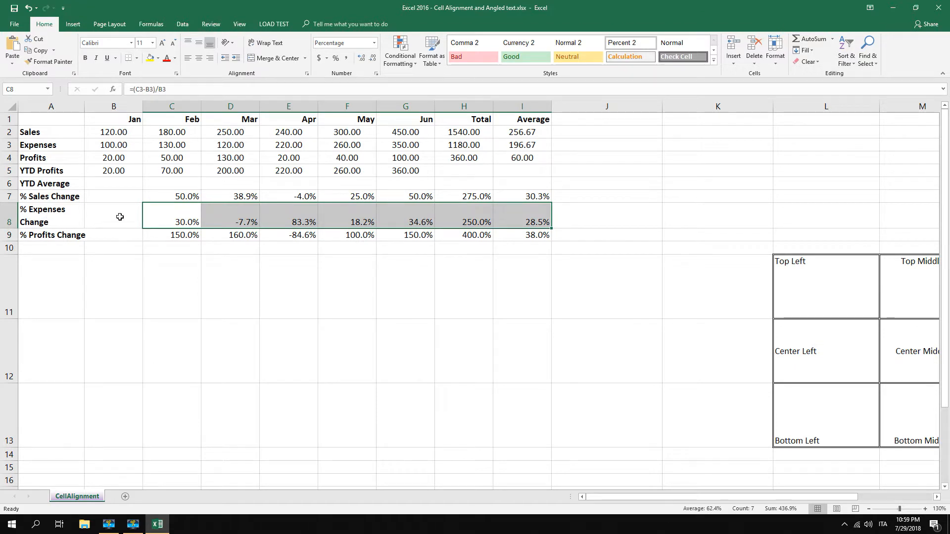
Middle-align the % Expenses Change percentages in C8:I8 vertically
{"action": "left_click", "coordinate": [135, 225]}
{"action": "left_click_drag", "start_coordinate": [163, 223], "coordinate": [511, 218]}
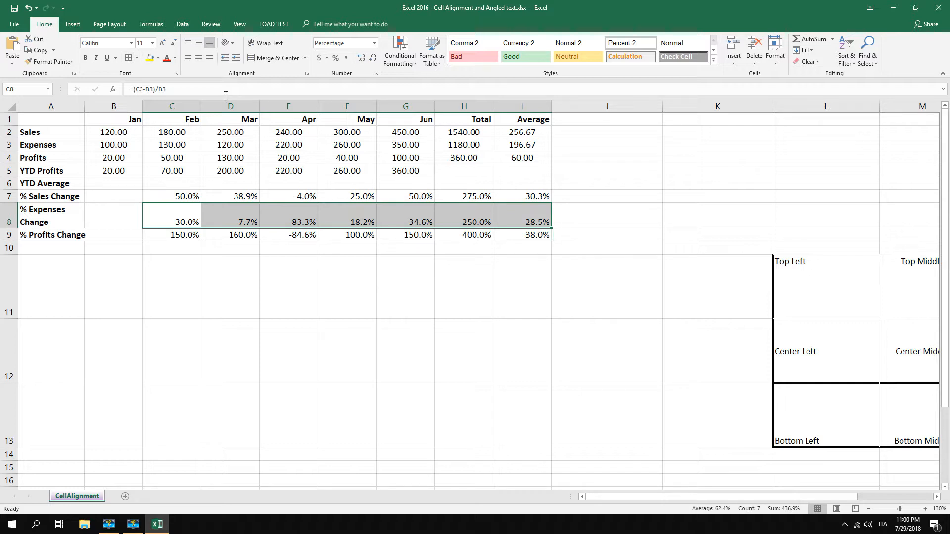
{"action": "left_click", "coordinate": [200, 48]}
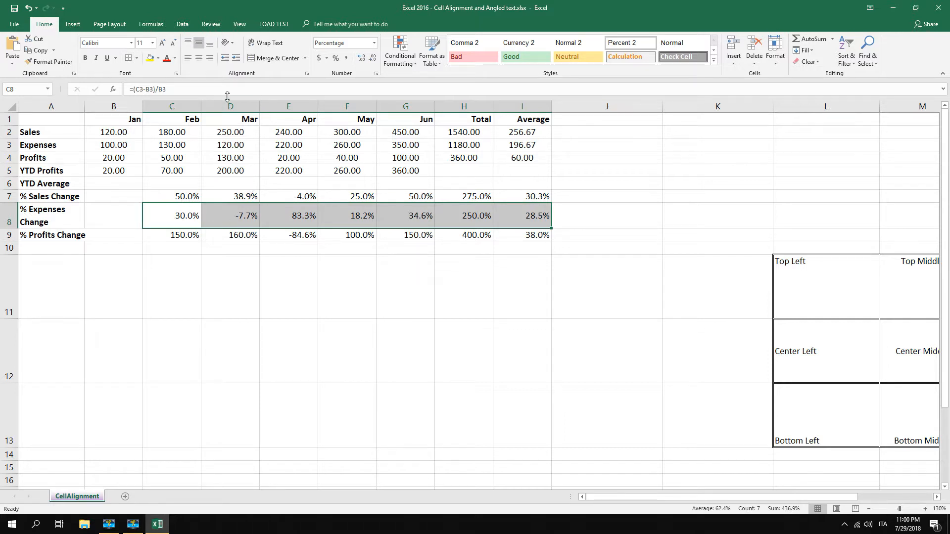
Top-align the % Expenses Change percentages in C8:I8 vertically, and return them to middle alignment
{"action": "left_click", "coordinate": [188, 43]}
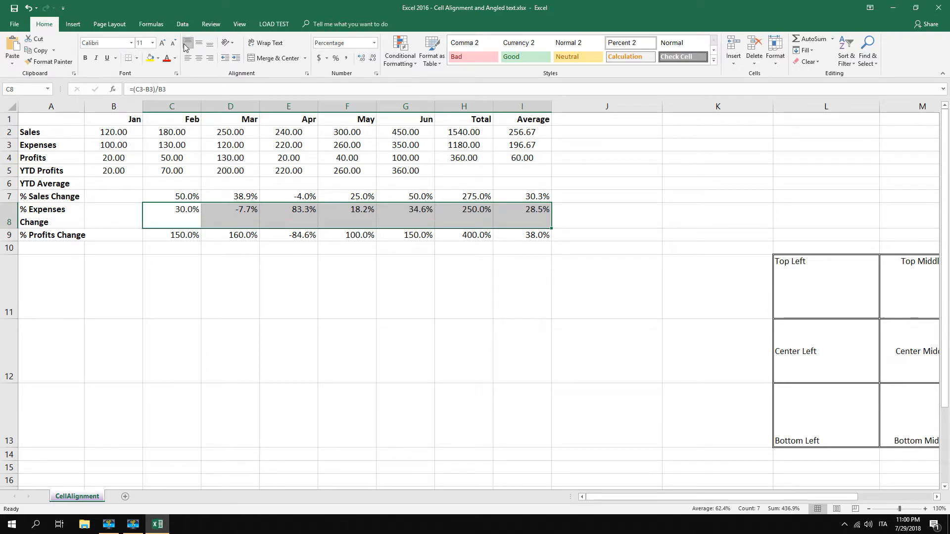
{"action": "left_click", "coordinate": [197, 212]}
{"action": "left_click_drag", "start_coordinate": [185, 218], "coordinate": [524, 212]}
{"action": "left_click", "coordinate": [200, 43]}
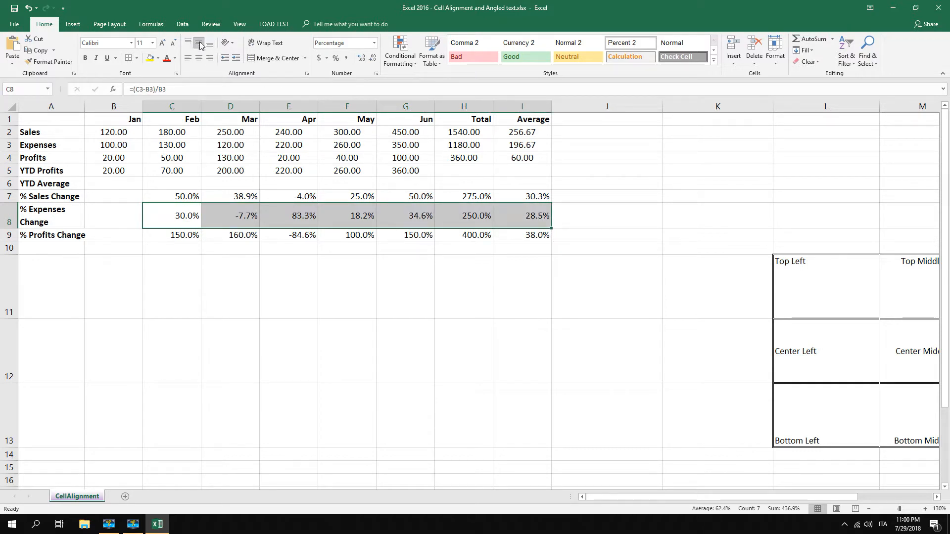
{"action": "left_click", "coordinate": [539, 264]}
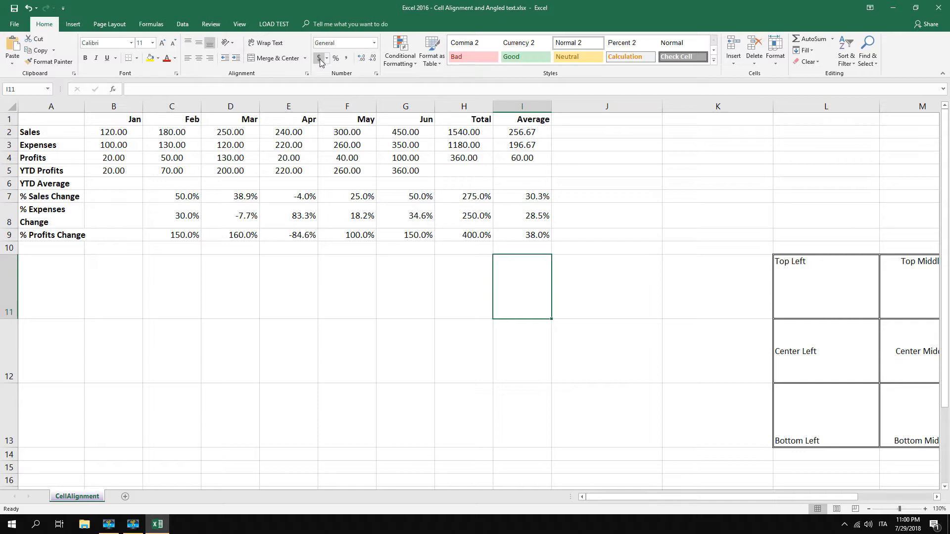
Apply the Accounting number format with the dollar symbol to the amounts in B2:I5
{"action": "mouse_move", "coordinate": [112, 131]}
{"action": "left_mouse_down"}
{"action": "mouse_move", "coordinate": [541, 183]}
{"action": "mouse_move", "coordinate": [536, 175]}
{"action": "left_mouse_up"}
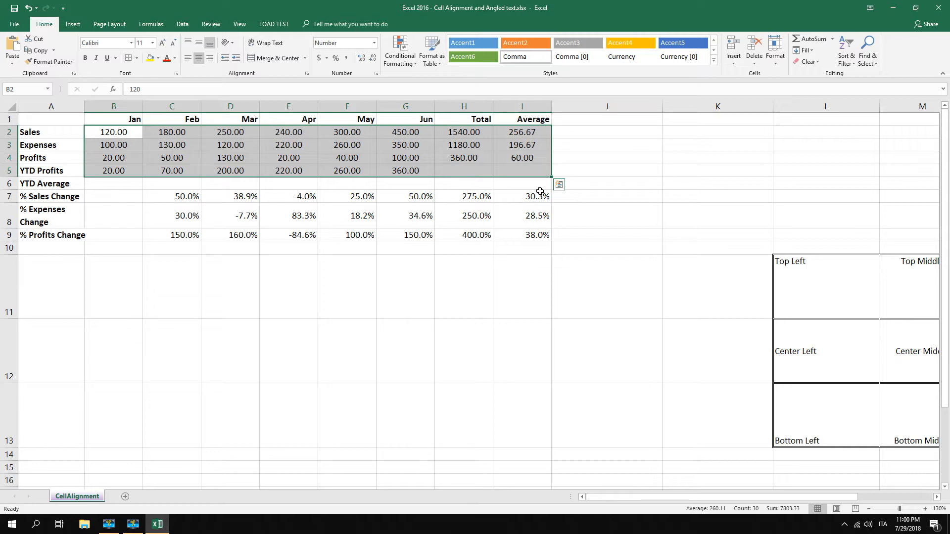
{"action": "left_click", "coordinate": [321, 59]}
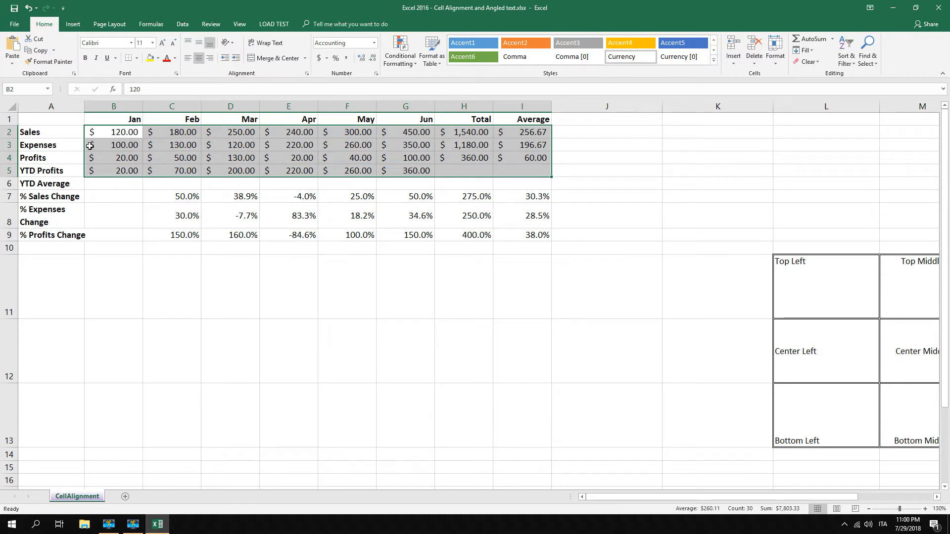
{"action": "left_click", "coordinate": [231, 160]}
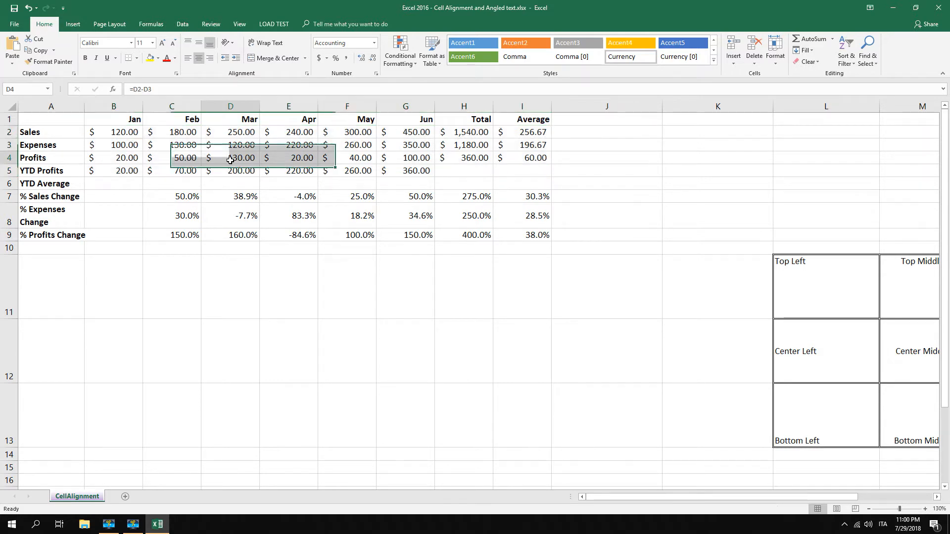
Format the amounts in B2:I5 as Currency with the $ symbol and negative numbers shown as ($1,234.10) in black
{"action": "left_click_drag", "start_coordinate": [103, 133], "coordinate": [536, 177]}
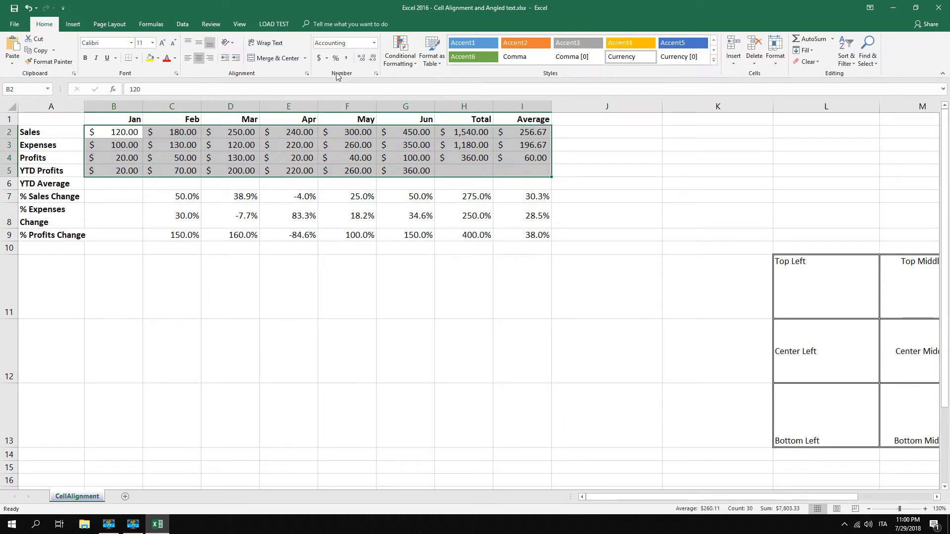
{"action": "left_click", "coordinate": [377, 75]}
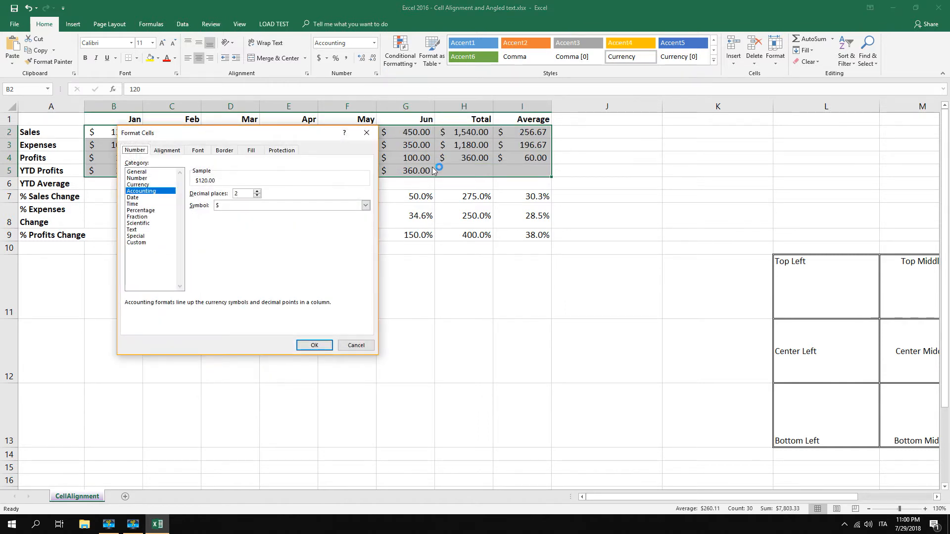
{"action": "left_click", "coordinate": [146, 185]}
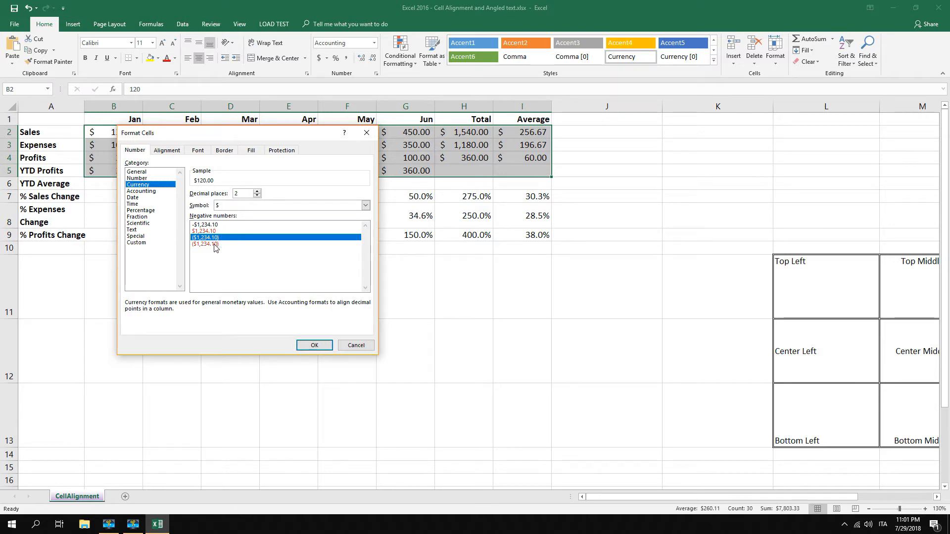
{"action": "left_click_drag", "start_coordinate": [295, 132], "coordinate": [434, 155]}
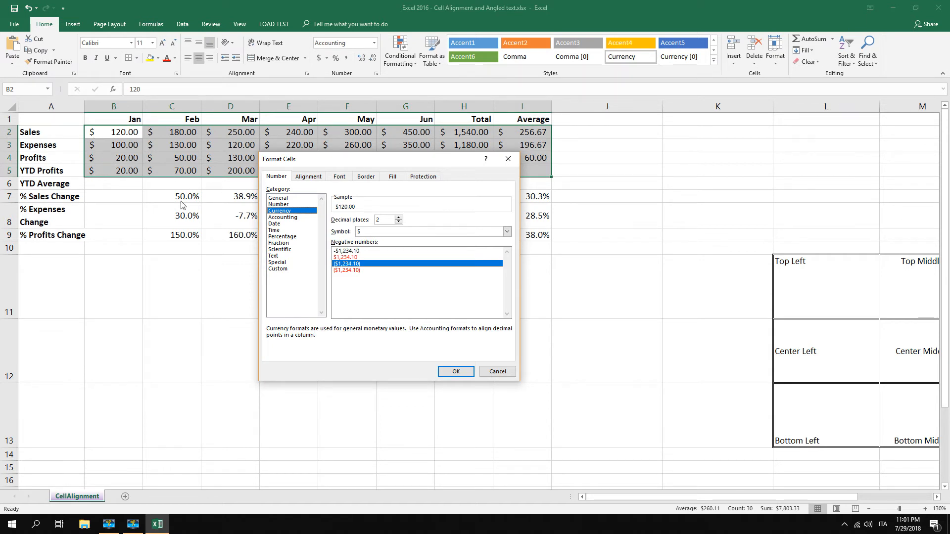
{"action": "left_click", "coordinate": [339, 266]}
{"action": "left_click", "coordinate": [454, 372]}
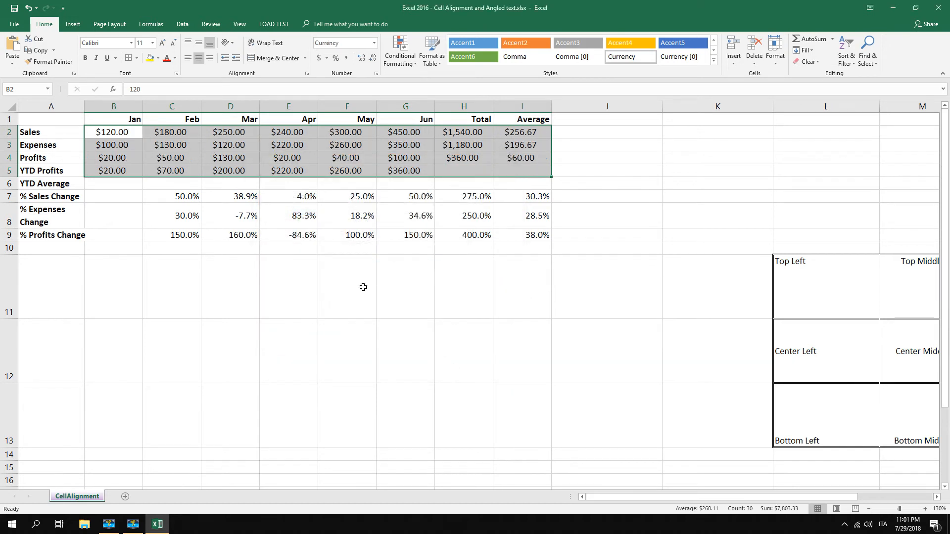
Right-align the currency amounts in B2:I5 horizontally, and deselect the table
{"action": "left_click", "coordinate": [113, 134]}
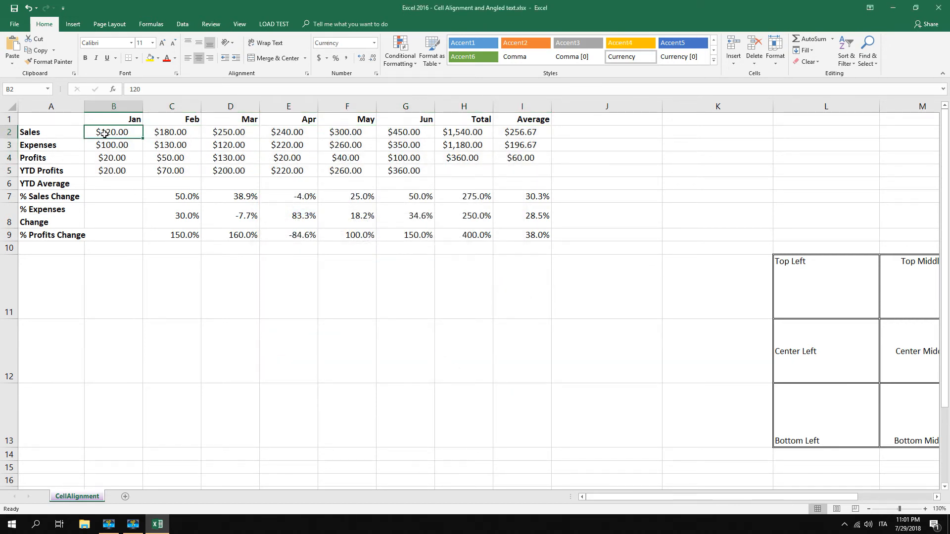
{"action": "left_click_drag", "start_coordinate": [105, 134], "coordinate": [525, 173]}
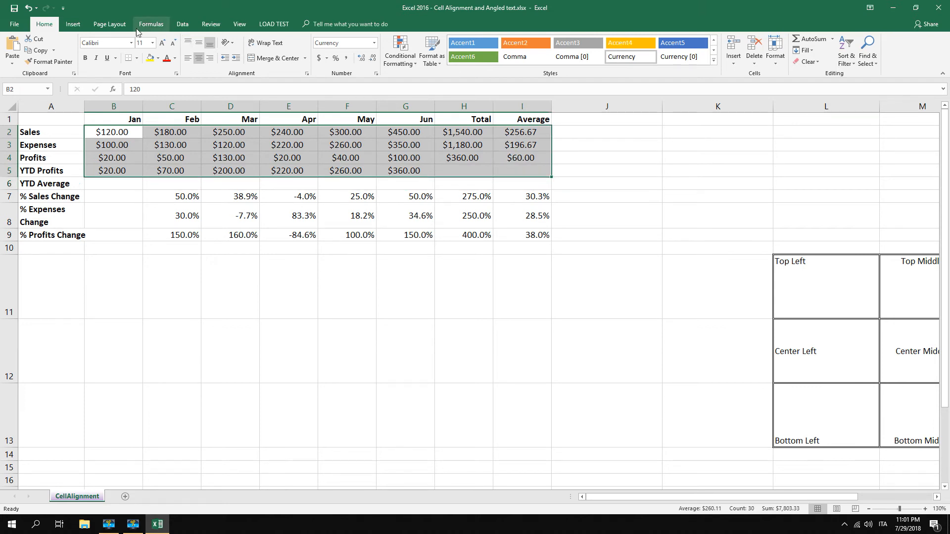
{"action": "left_click", "coordinate": [208, 63]}
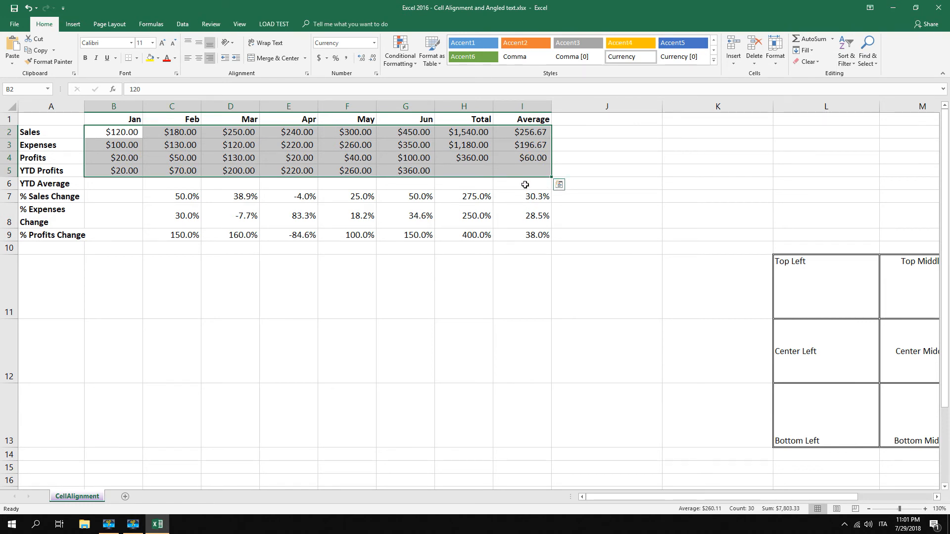
{"action": "left_click", "coordinate": [117, 131]}
{"action": "left_click_drag", "start_coordinate": [114, 132], "coordinate": [543, 237]}
{"action": "left_click", "coordinate": [577, 303]}
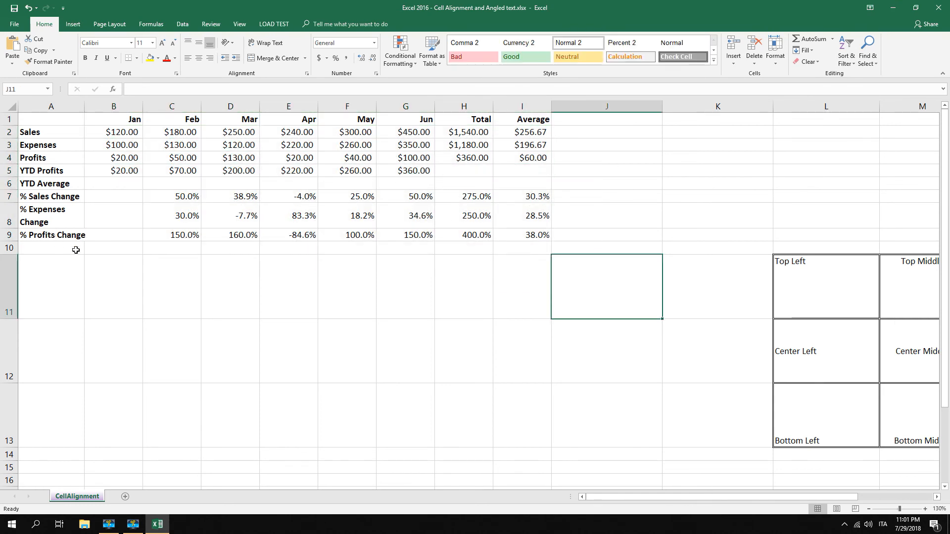